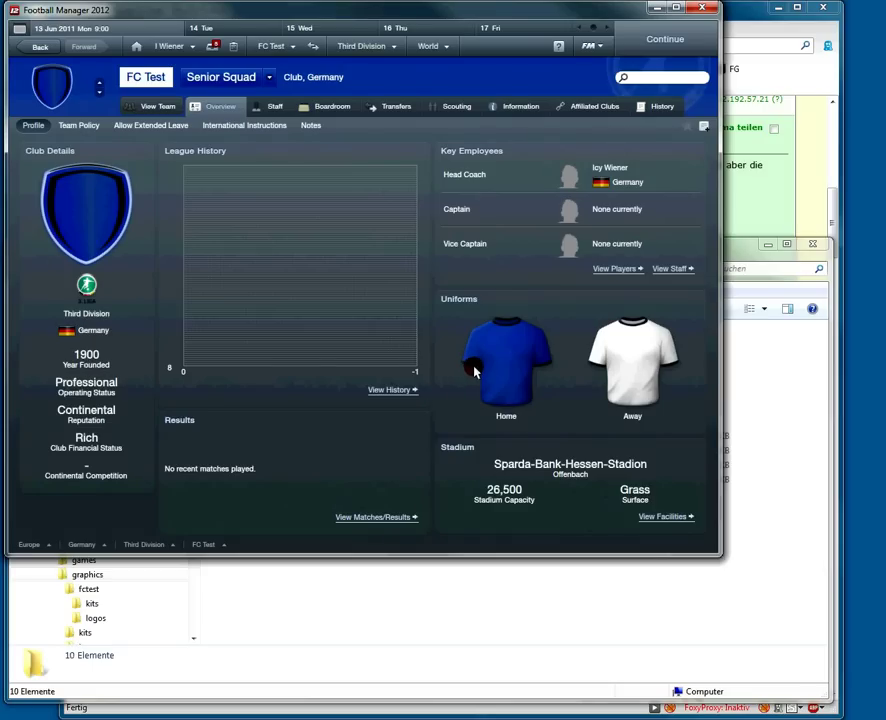
Enable Show Unique Ids in Preferences > Display & Sound and confirm the change.
{"action": "left_click", "coordinate": [645, 350]}
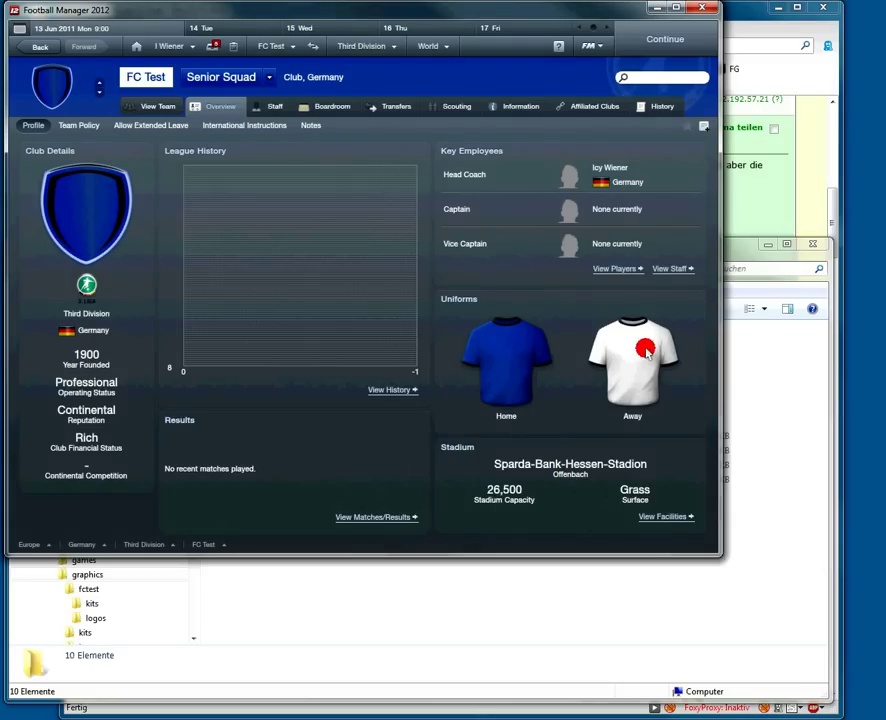
{"action": "left_click", "coordinate": [613, 389]}
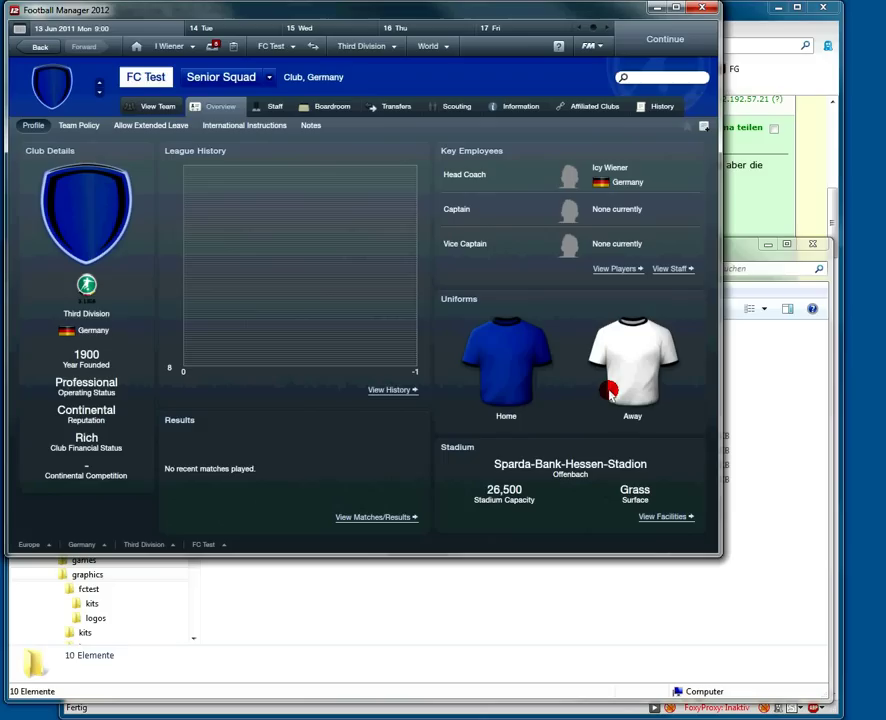
{"action": "left_click", "coordinate": [564, 401]}
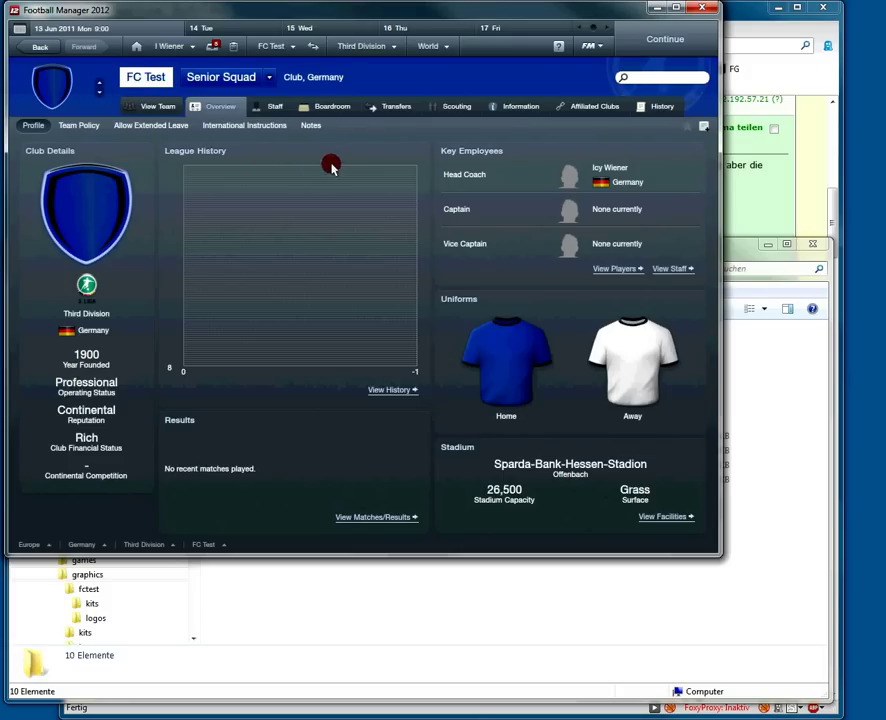
{"action": "left_click", "coordinate": [597, 47]}
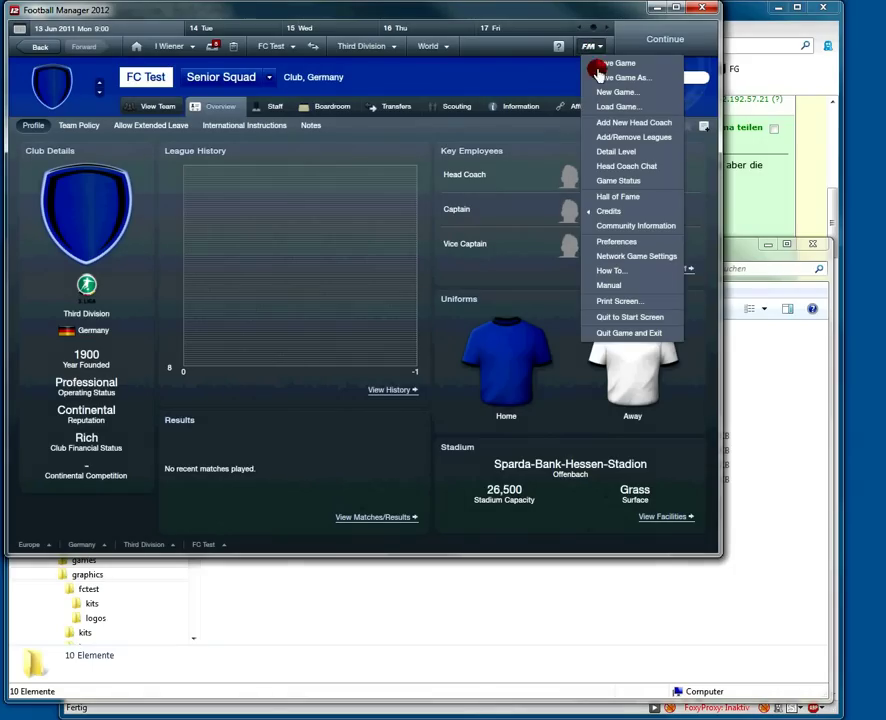
{"action": "left_click", "coordinate": [610, 243]}
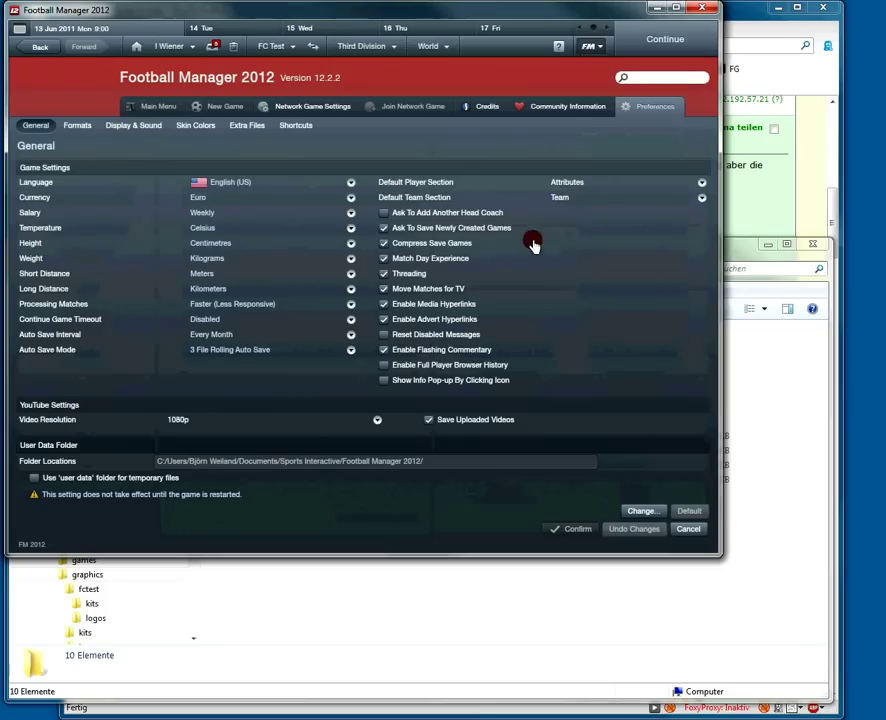
{"action": "left_click", "coordinate": [140, 125]}
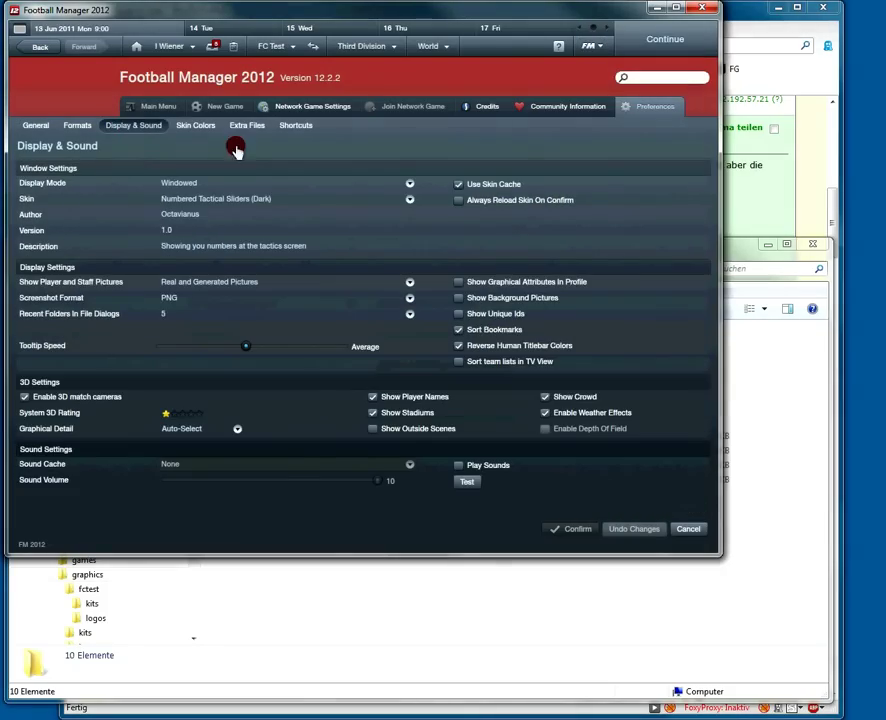
{"action": "left_click", "coordinate": [459, 314]}
{"action": "left_click", "coordinate": [569, 530]}
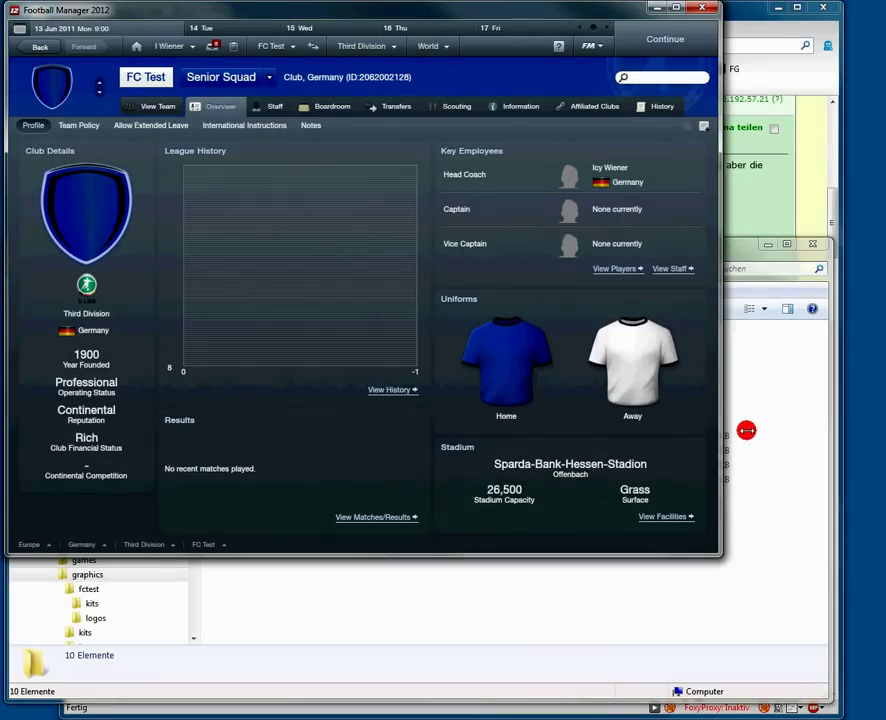
Bring the Football Manager 2012 graphics folder window forward and view its full path.
{"action": "left_click", "coordinate": [762, 460]}
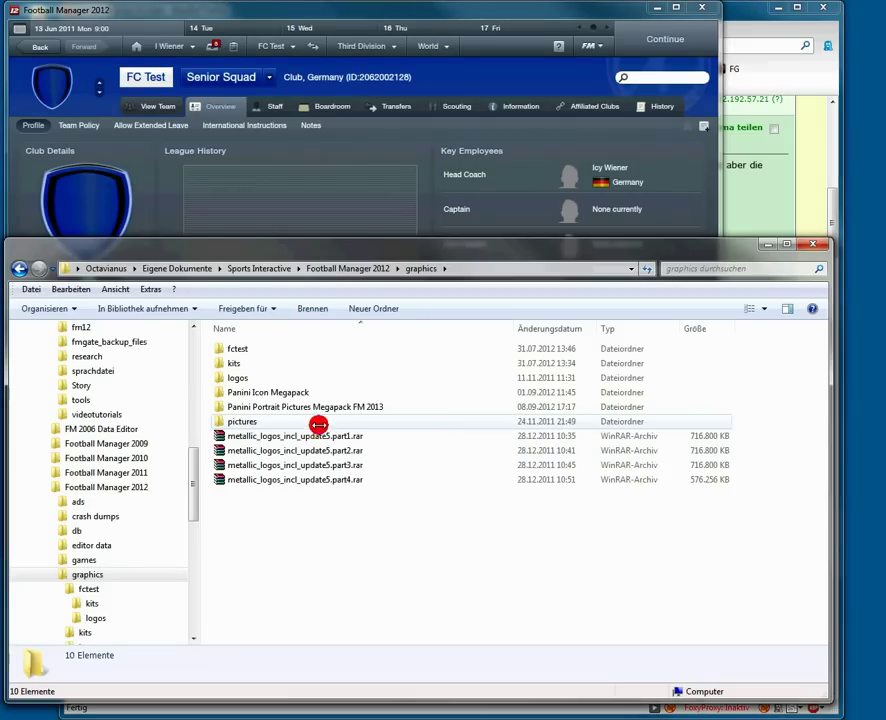
{"action": "left_click", "coordinate": [511, 269]}
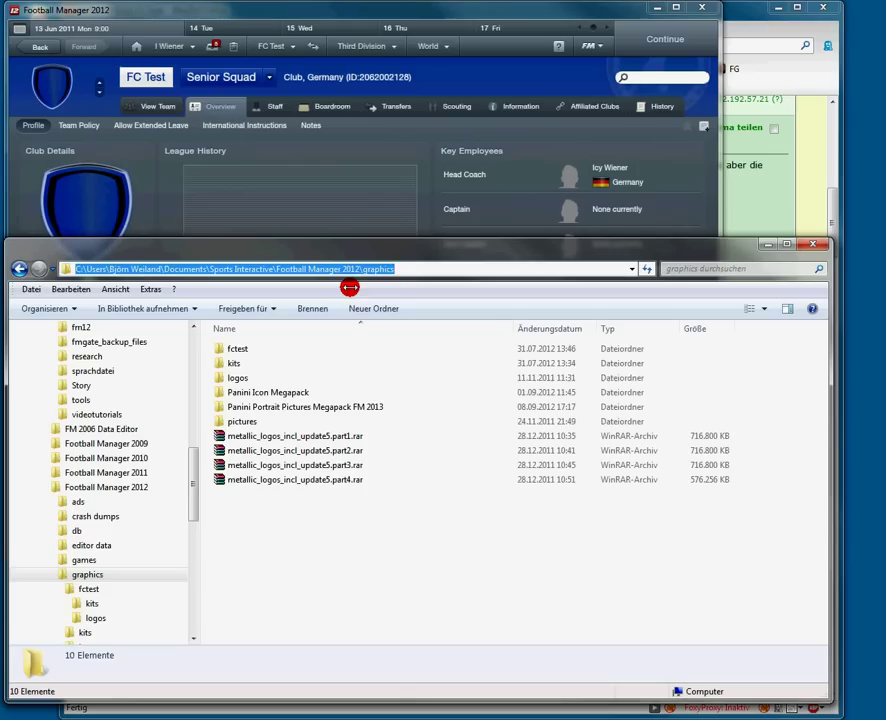
{"action": "left_click", "coordinate": [364, 600]}
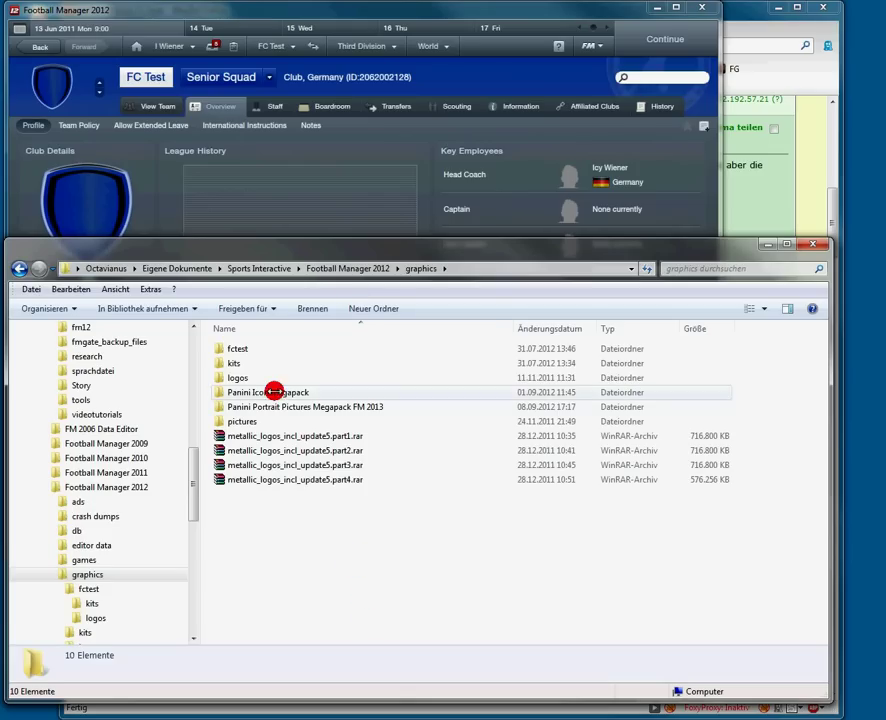
Open the fctest folder and then its kits subfolder.
{"action": "double_click", "coordinate": [245, 348]}
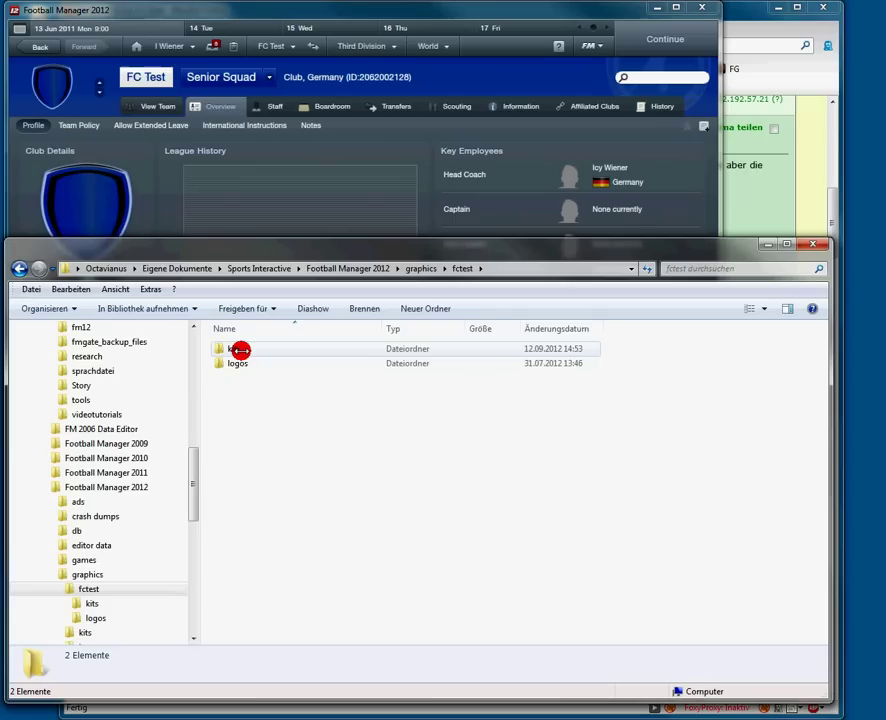
{"action": "mouse_move", "coordinate": [241, 349]}
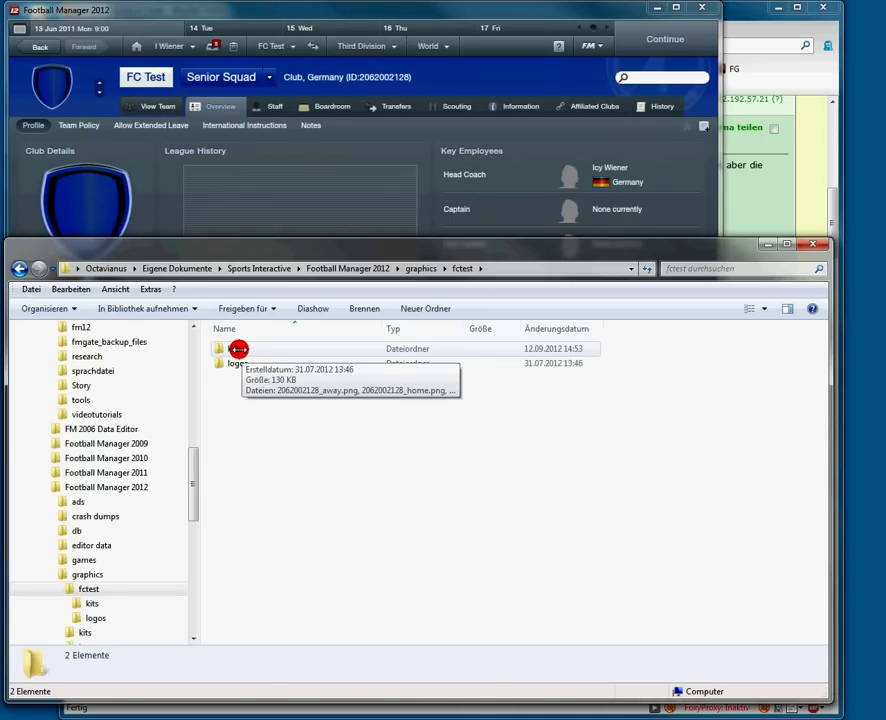
{"action": "double_click", "coordinate": [238, 349]}
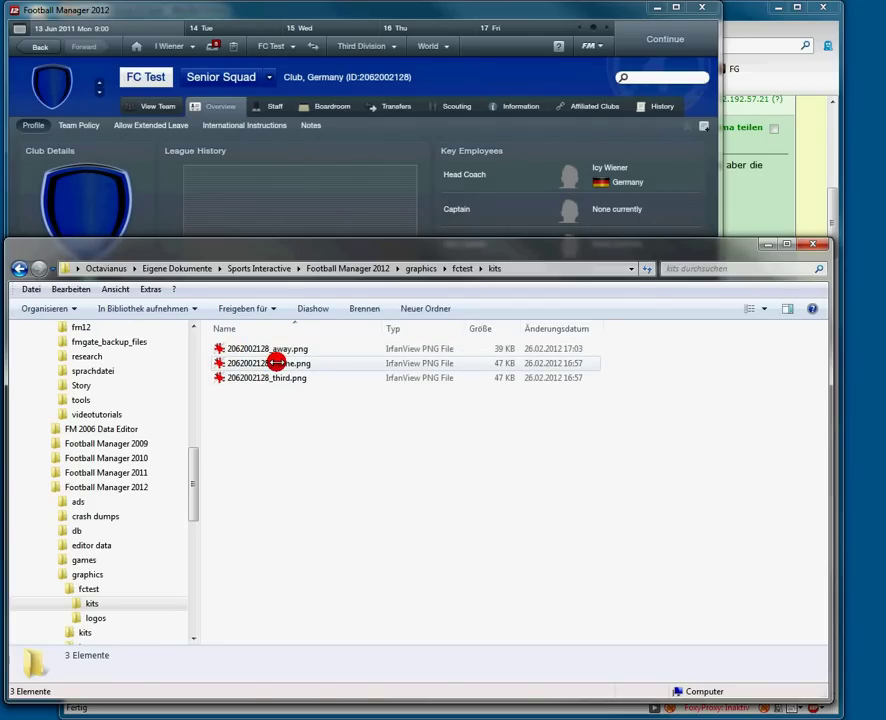
Preview the details of the home, away and third kit images.
{"action": "mouse_move", "coordinate": [272, 363]}
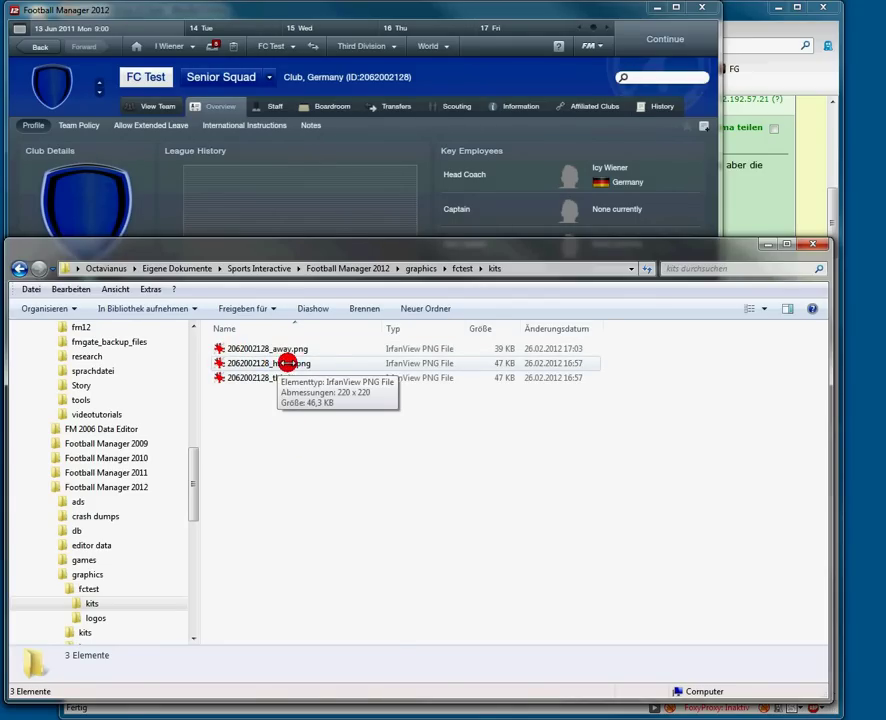
{"action": "left_click", "coordinate": [287, 363]}
{"action": "left_click", "coordinate": [300, 349]}
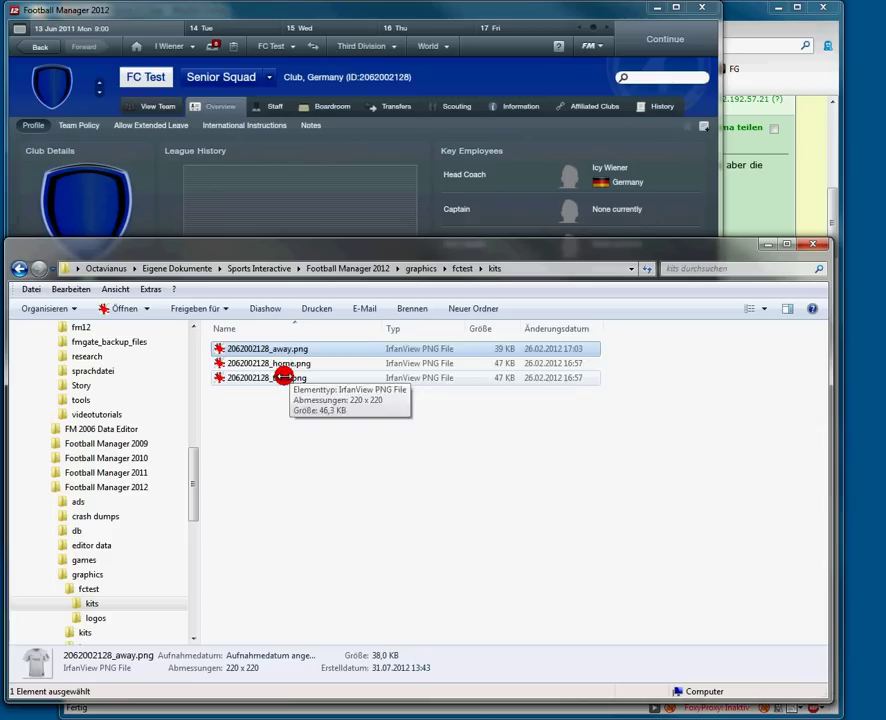
{"action": "left_click", "coordinate": [283, 377]}
{"action": "left_click", "coordinate": [268, 363]}
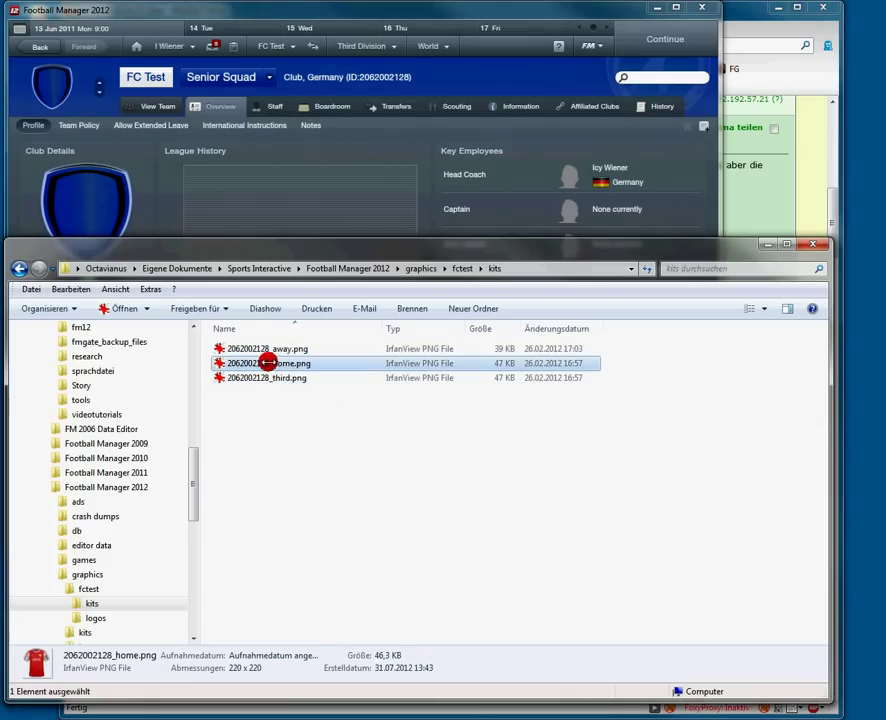
{"action": "left_click", "coordinate": [360, 400]}
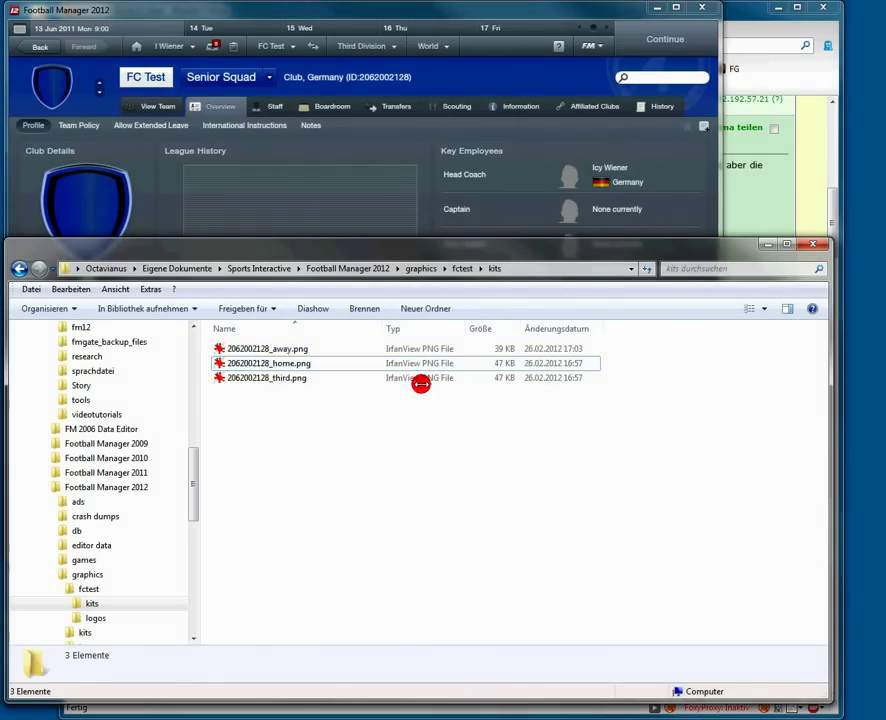
{"action": "left_click", "coordinate": [410, 152]}
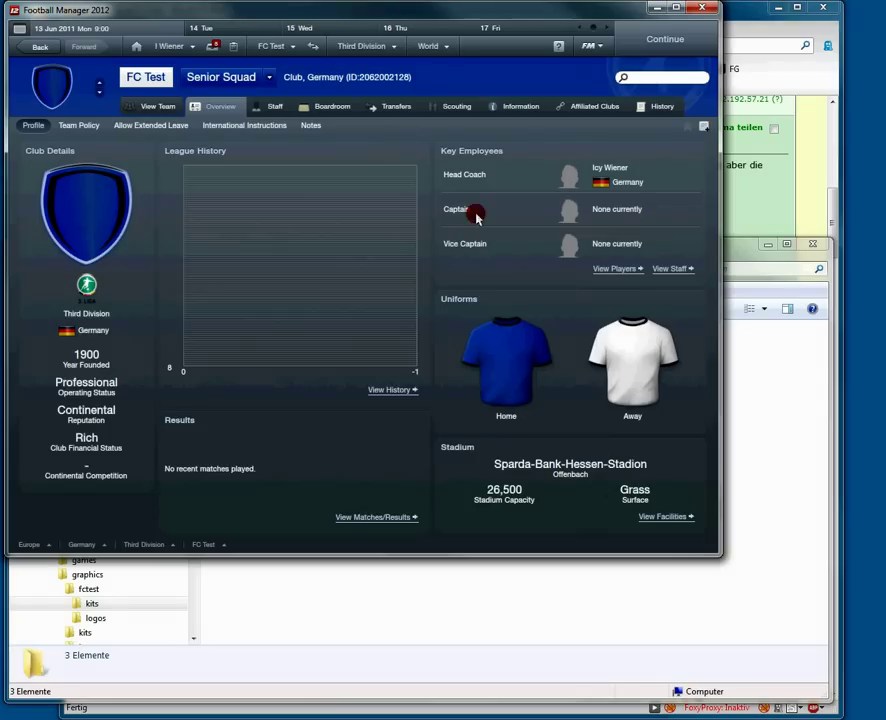
{"action": "left_click", "coordinate": [467, 599]}
{"action": "left_click", "coordinate": [266, 365]}
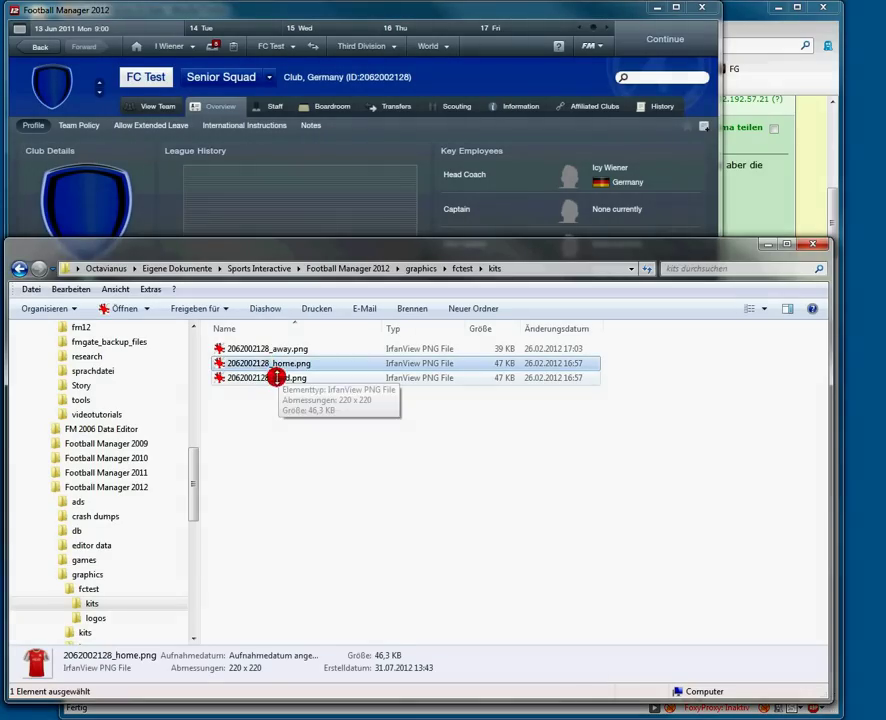
{"action": "left_click", "coordinate": [267, 365]}
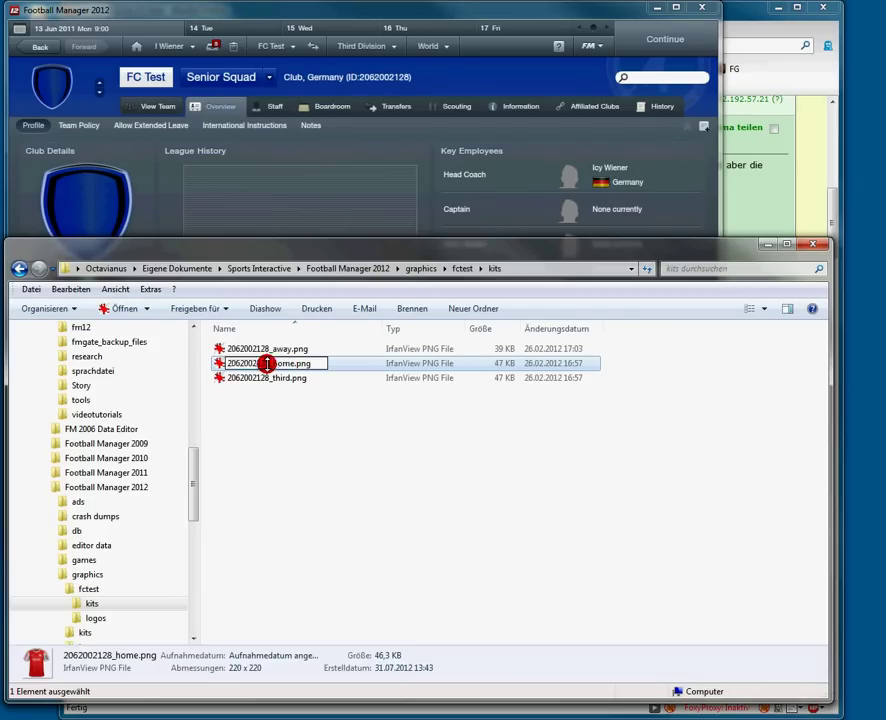
{"action": "left_click_drag", "start_coordinate": [267, 364], "coordinate": [221, 363]}
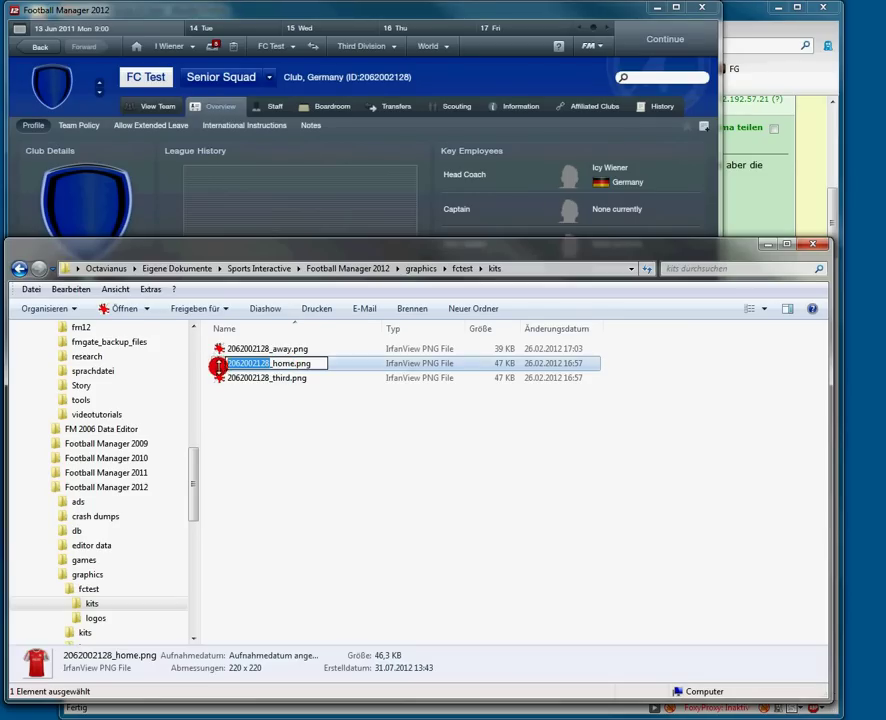
{"action": "left_click", "coordinate": [272, 364]}
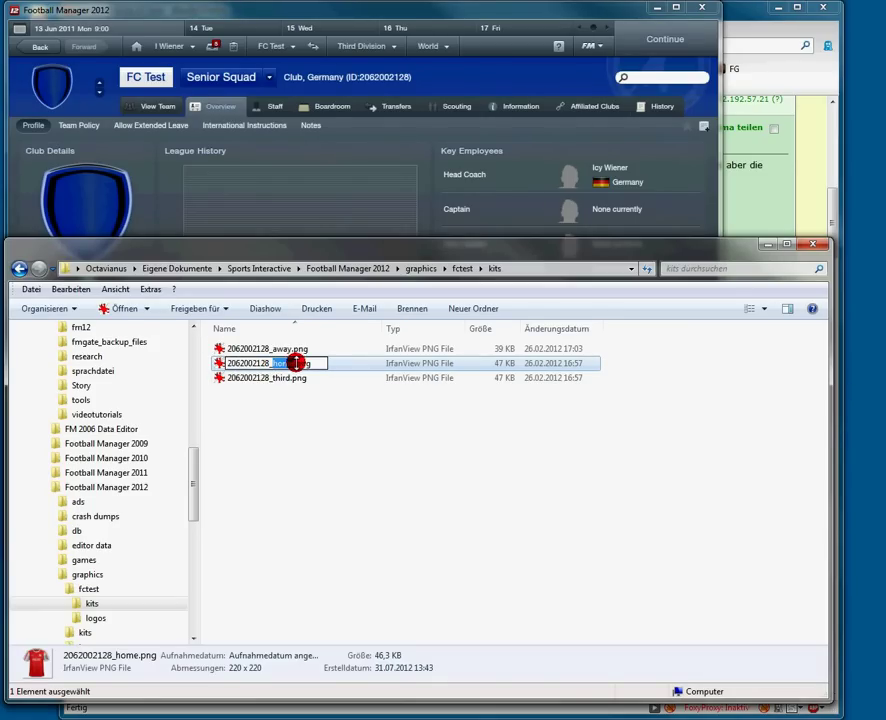
{"action": "left_click_drag", "start_coordinate": [293, 363], "coordinate": [300, 368]}
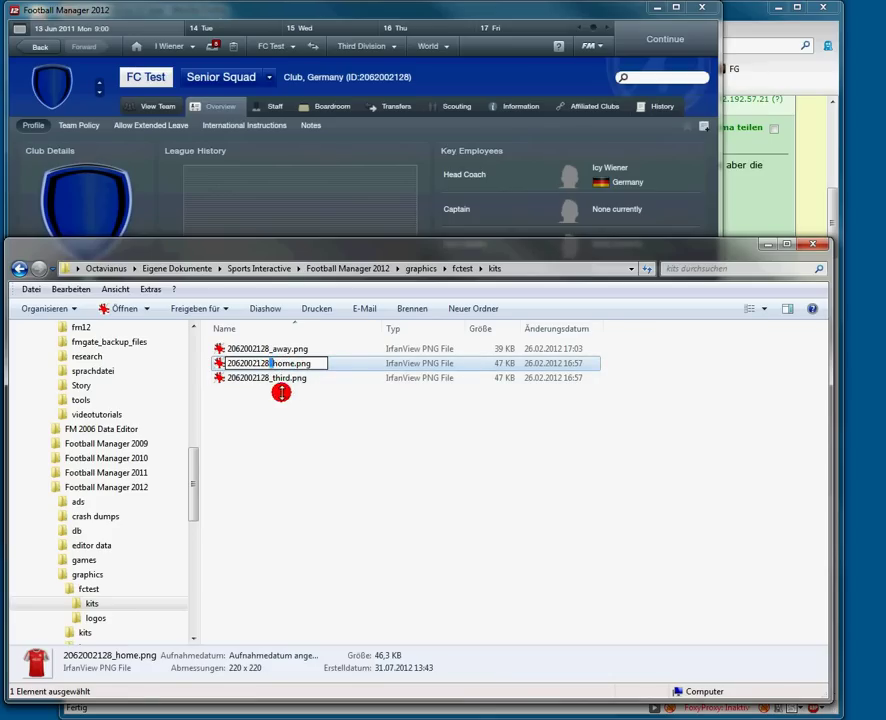
{"action": "left_click_drag", "start_coordinate": [274, 363], "coordinate": [269, 363]}
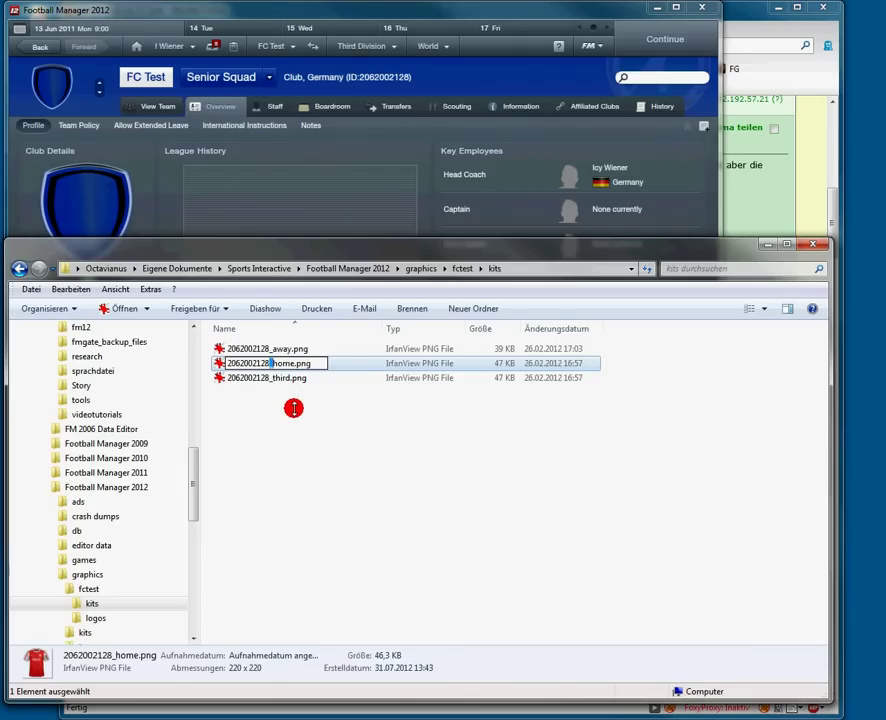
{"action": "left_click", "coordinate": [293, 408]}
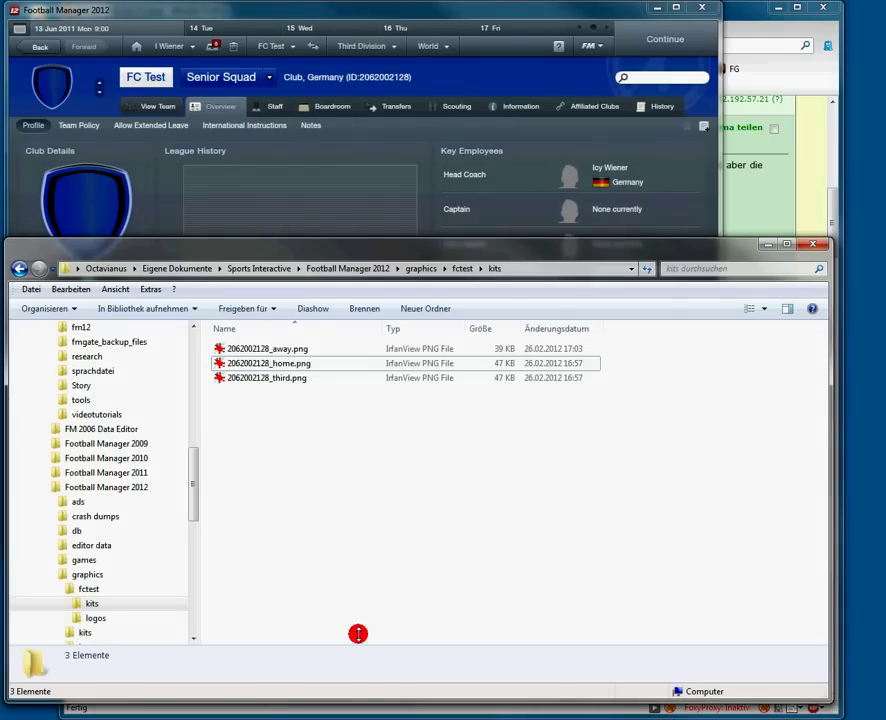
Copy the fctest kits folder's full path from Explorer's address bar.
{"action": "left_click", "coordinate": [382, 712]}
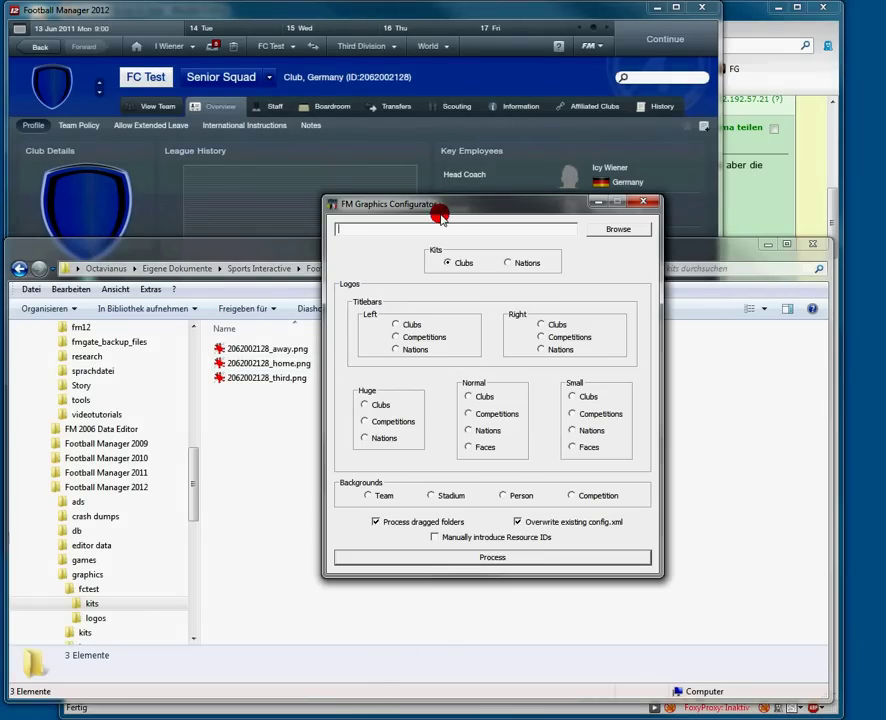
{"action": "left_click", "coordinate": [256, 464]}
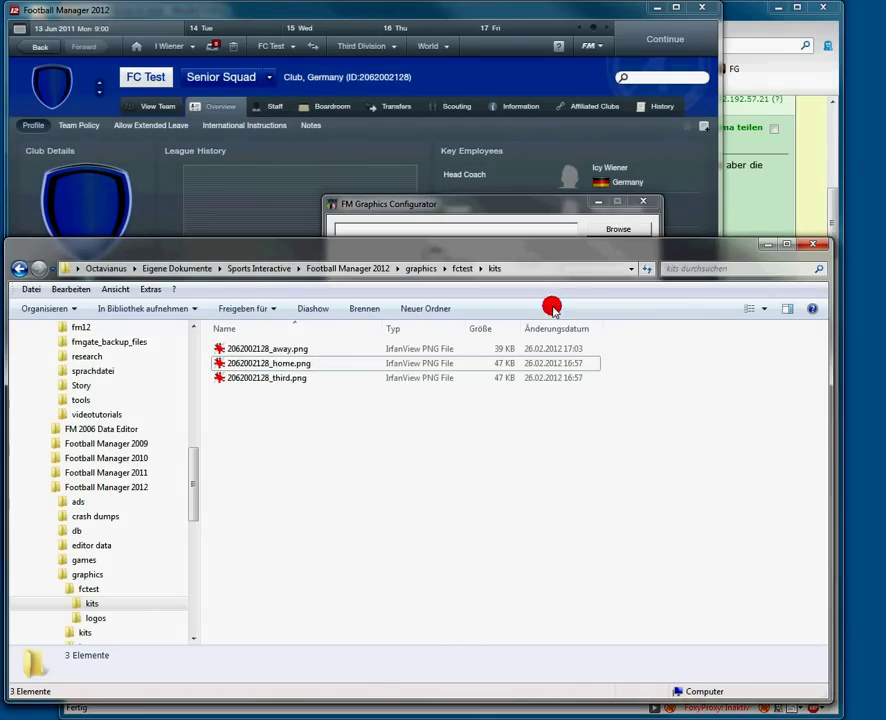
{"action": "left_click", "coordinate": [552, 270]}
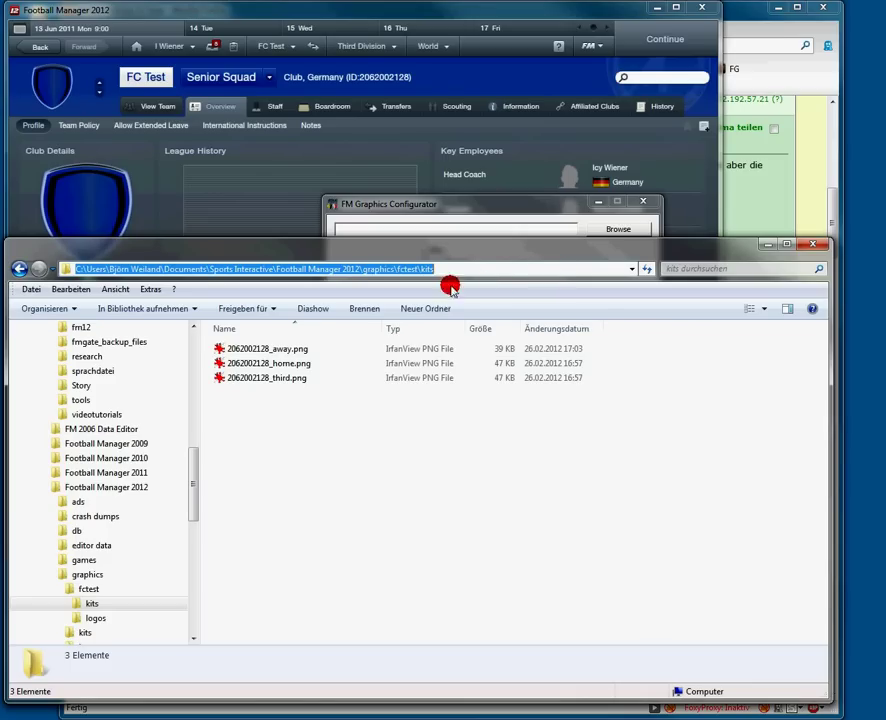
Paste the kits path into FM Graphics Configurator and process it as club kits into config.xml.
{"action": "left_click", "coordinate": [480, 207]}
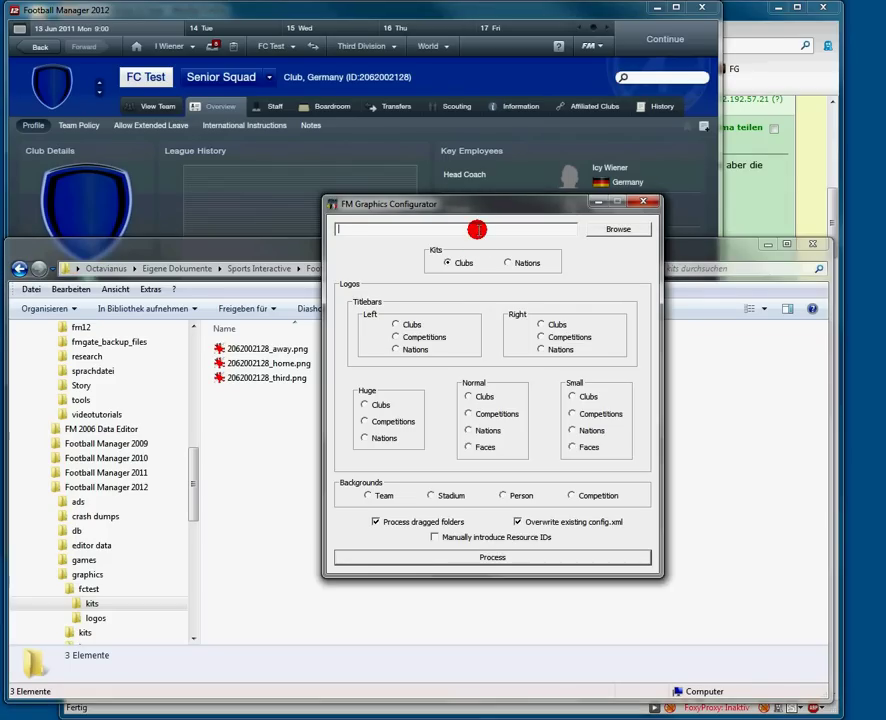
{"action": "left_click", "coordinate": [477, 230]}
{"action": "key", "text": "ctrl+v"}
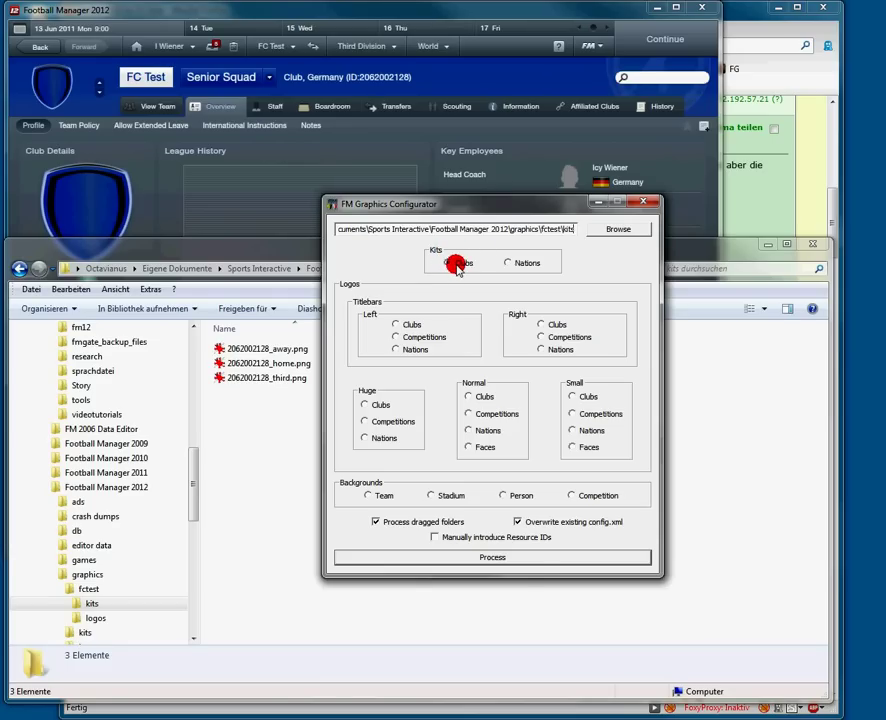
{"action": "left_click", "coordinate": [488, 556]}
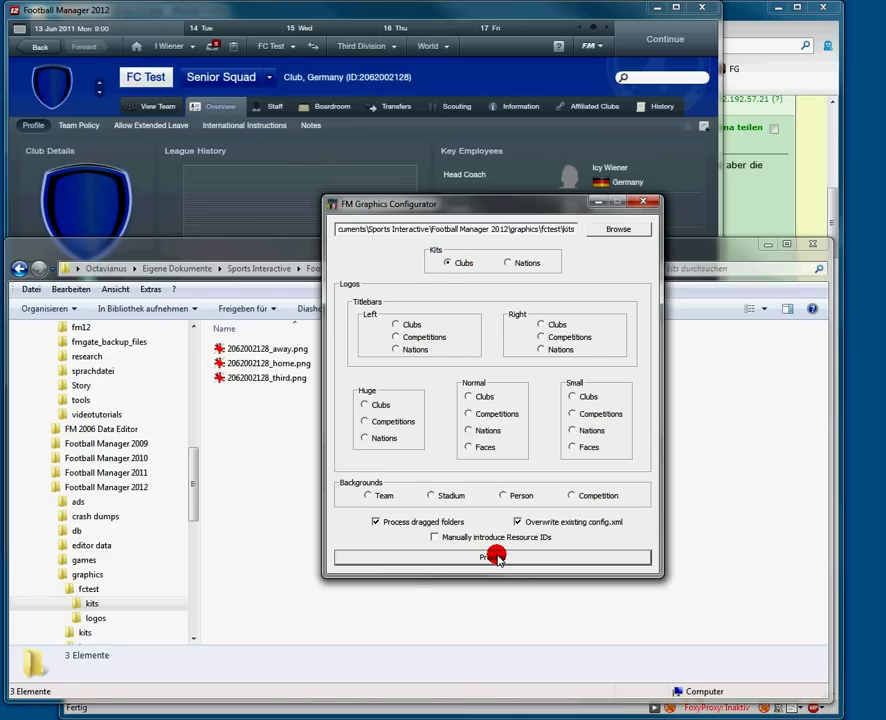
{"action": "left_click", "coordinate": [620, 420]}
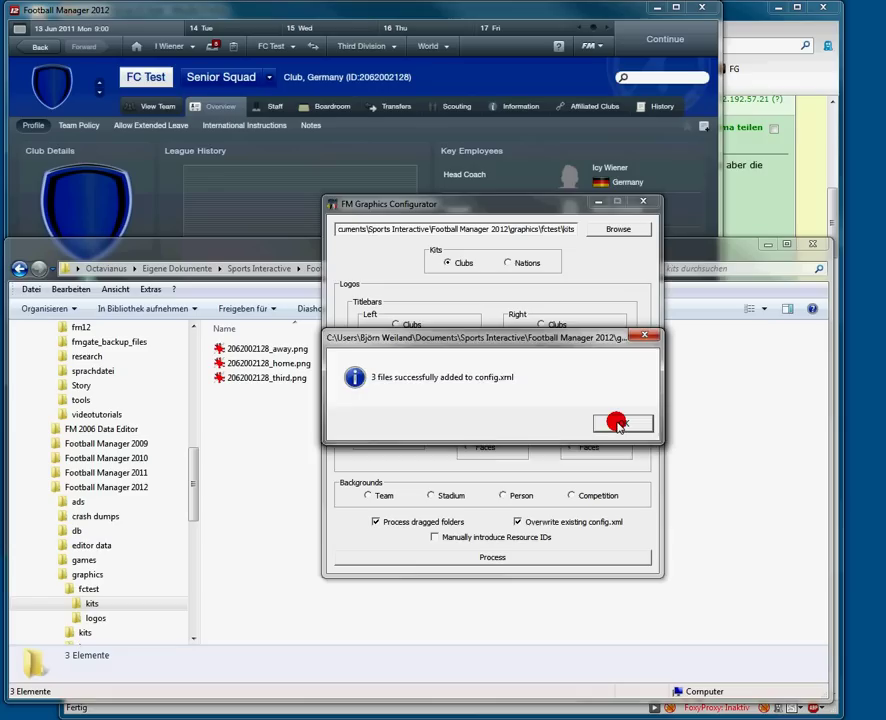
{"action": "left_click", "coordinate": [598, 205]}
{"action": "left_click", "coordinate": [258, 395]}
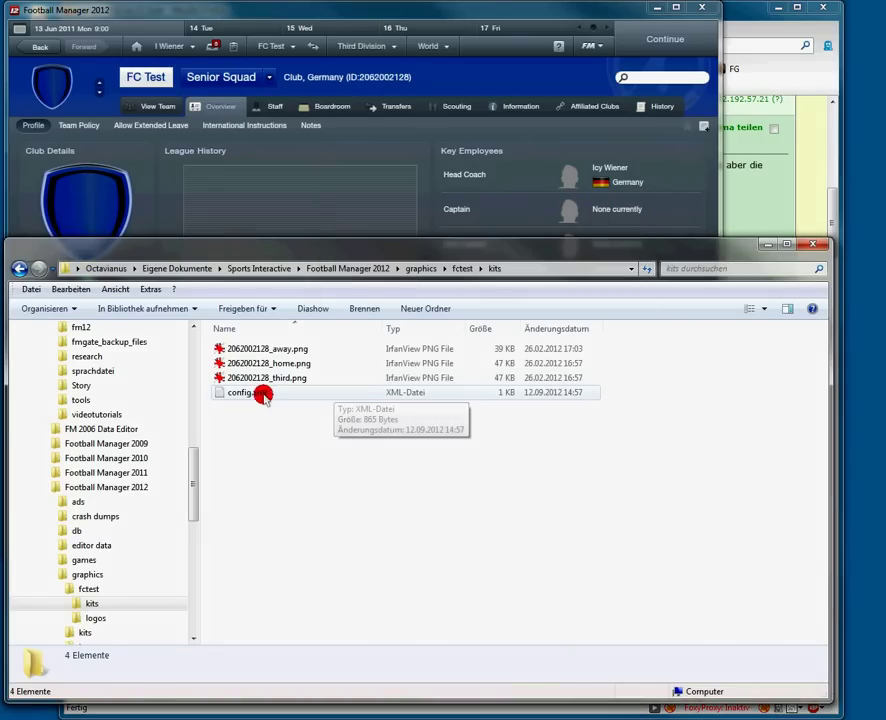
{"action": "double_click", "coordinate": [254, 395]}
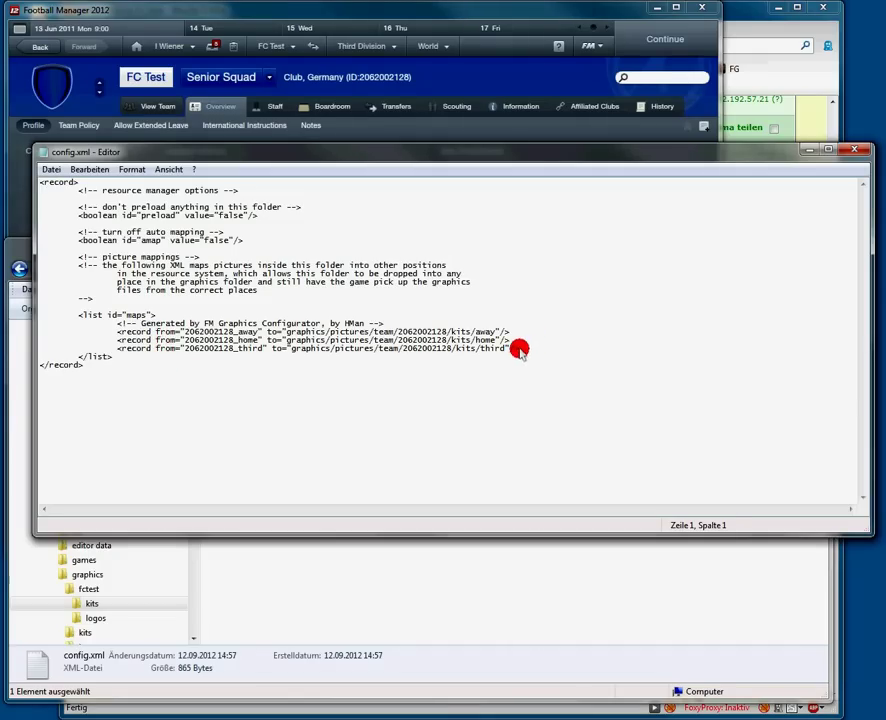
{"action": "left_click_drag", "start_coordinate": [519, 350], "coordinate": [26, 338]}
{"action": "left_click", "coordinate": [214, 340]}
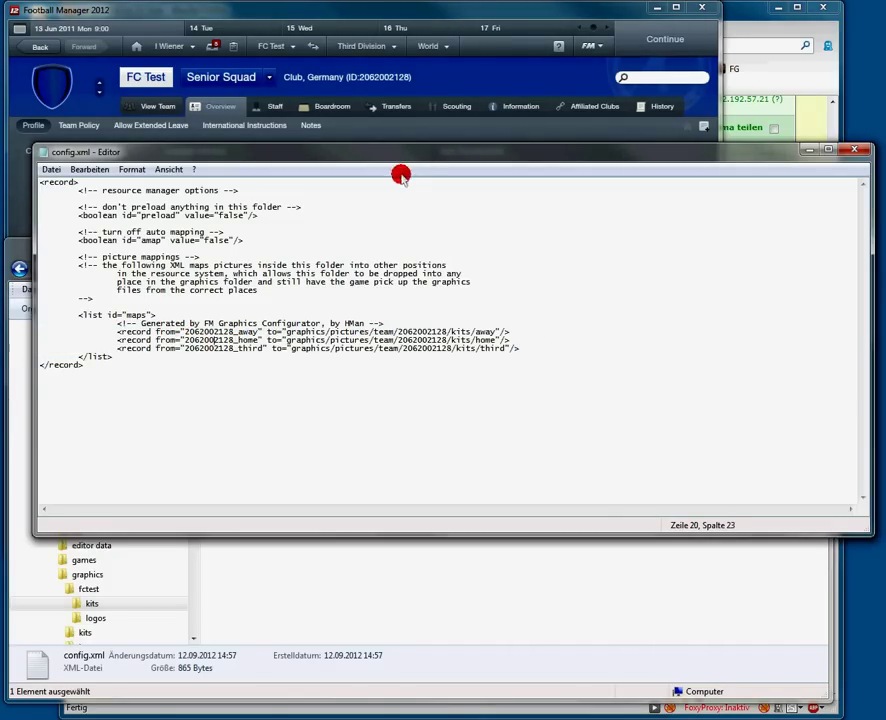
{"action": "left_click_drag", "start_coordinate": [400, 176], "coordinate": [415, 407]}
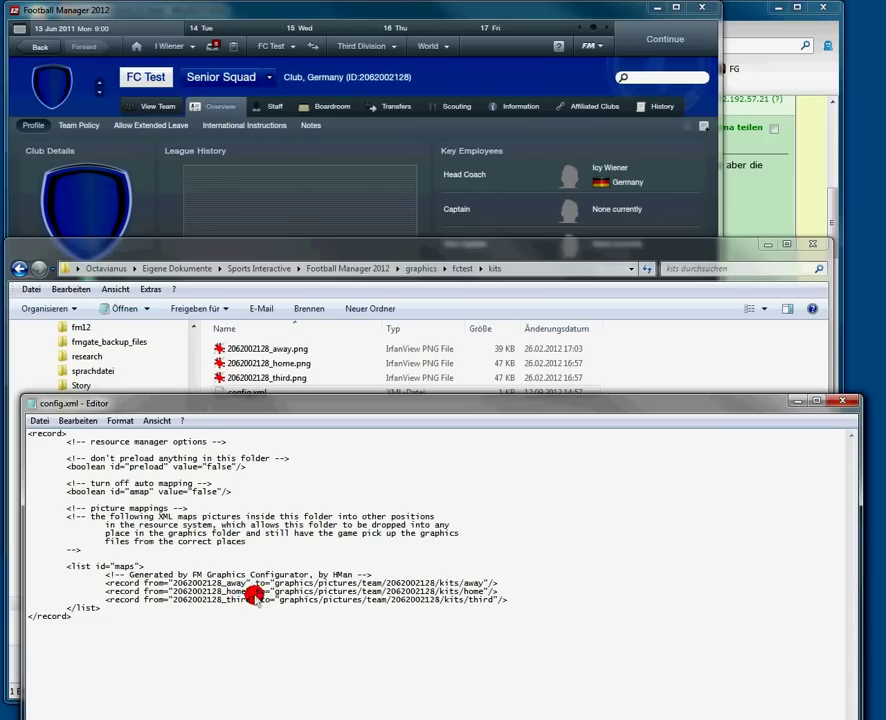
{"action": "left_click_drag", "start_coordinate": [256, 591], "coordinate": [496, 591]}
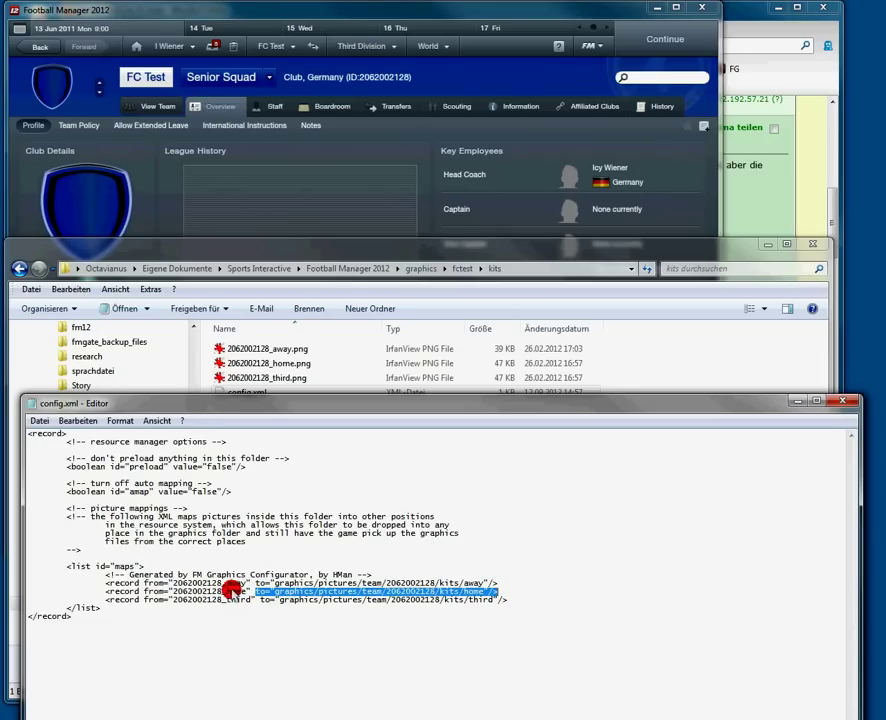
{"action": "left_click", "coordinate": [465, 583]}
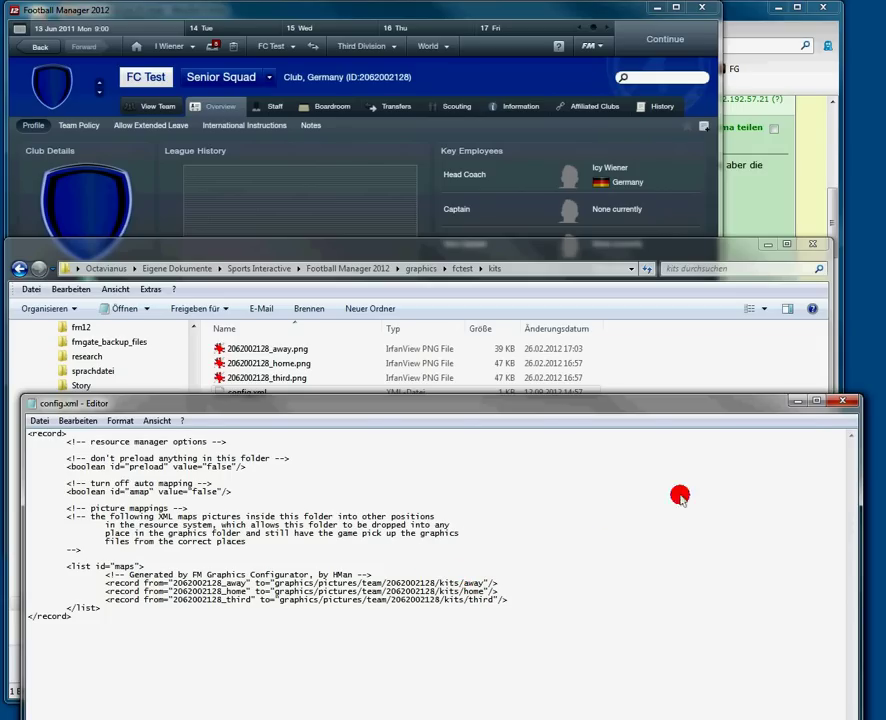
{"action": "left_click", "coordinate": [839, 402]}
Return to Football Manager and show the Display & Sound preferences.
{"action": "left_click", "coordinate": [502, 518]}
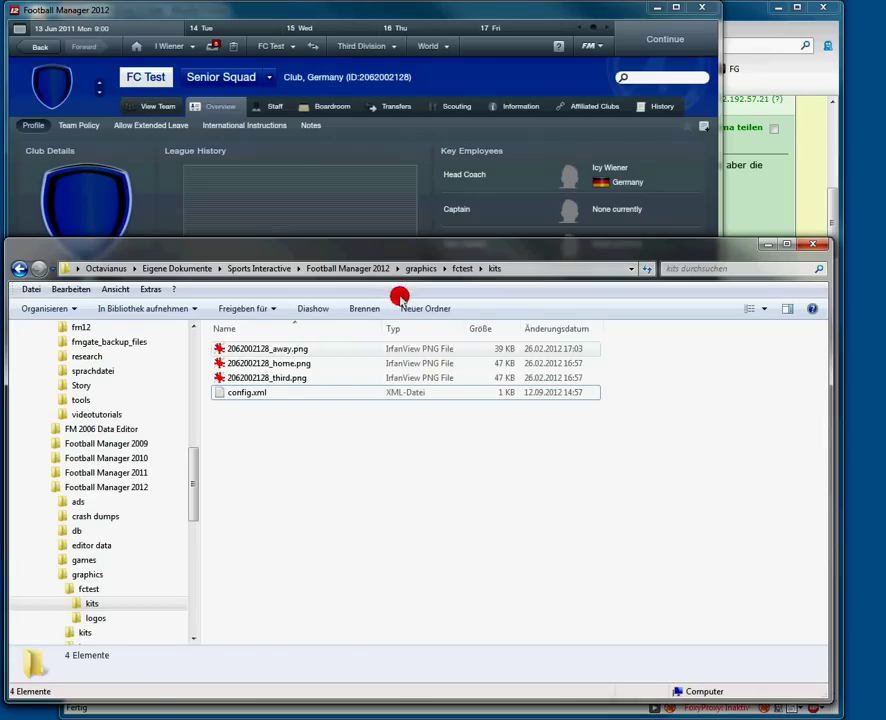
{"action": "left_click", "coordinate": [413, 144]}
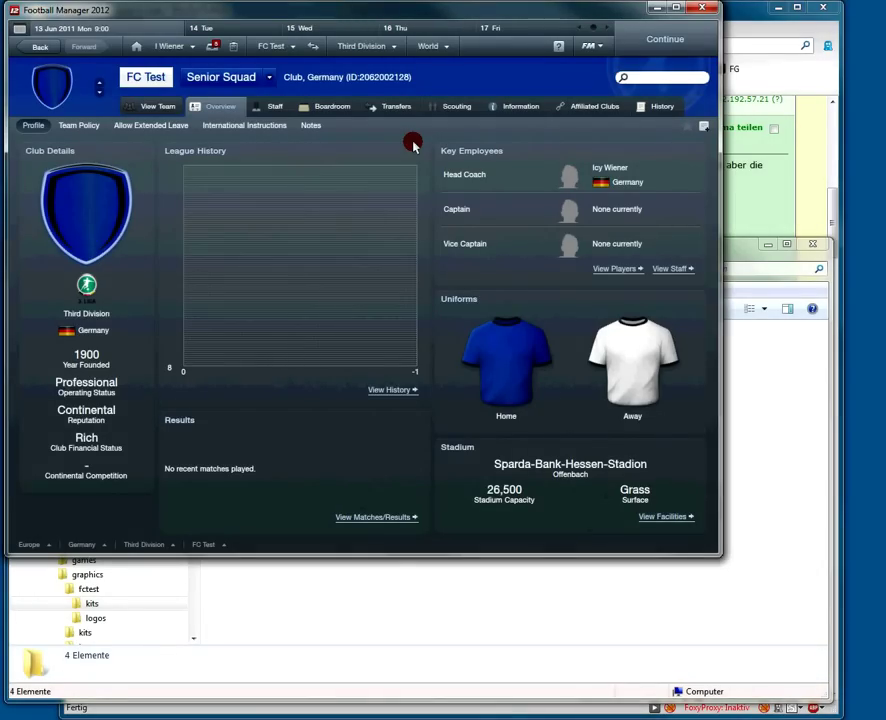
{"action": "left_click", "coordinate": [590, 45]}
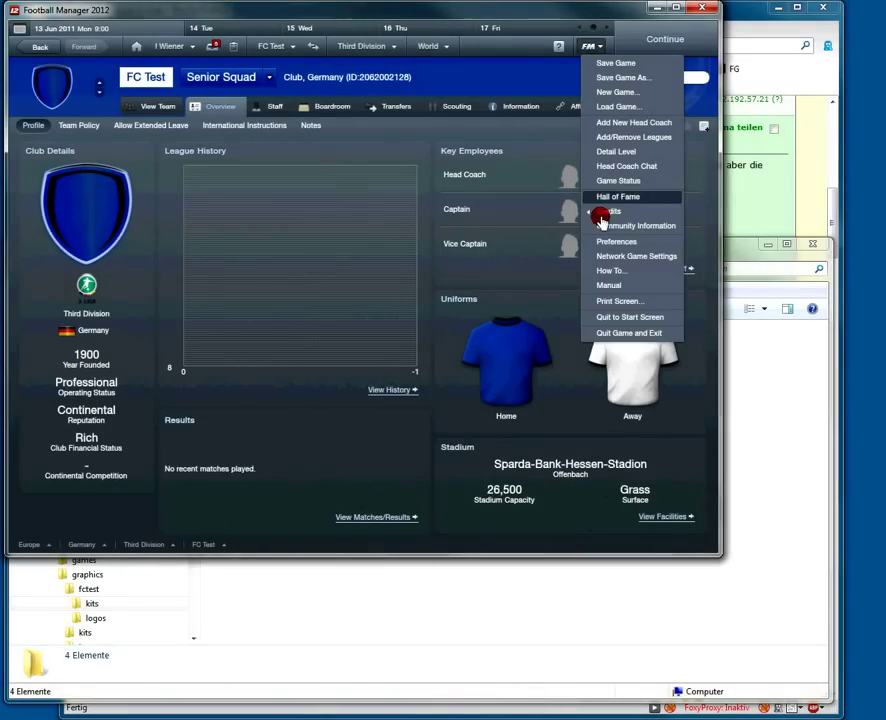
{"action": "left_click", "coordinate": [612, 242]}
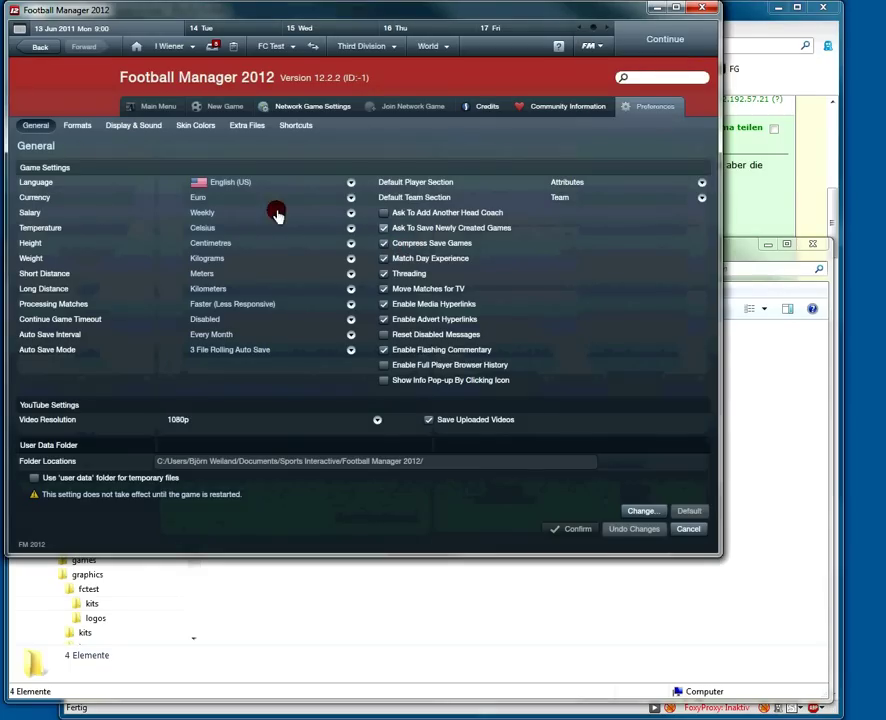
{"action": "left_click", "coordinate": [141, 126]}
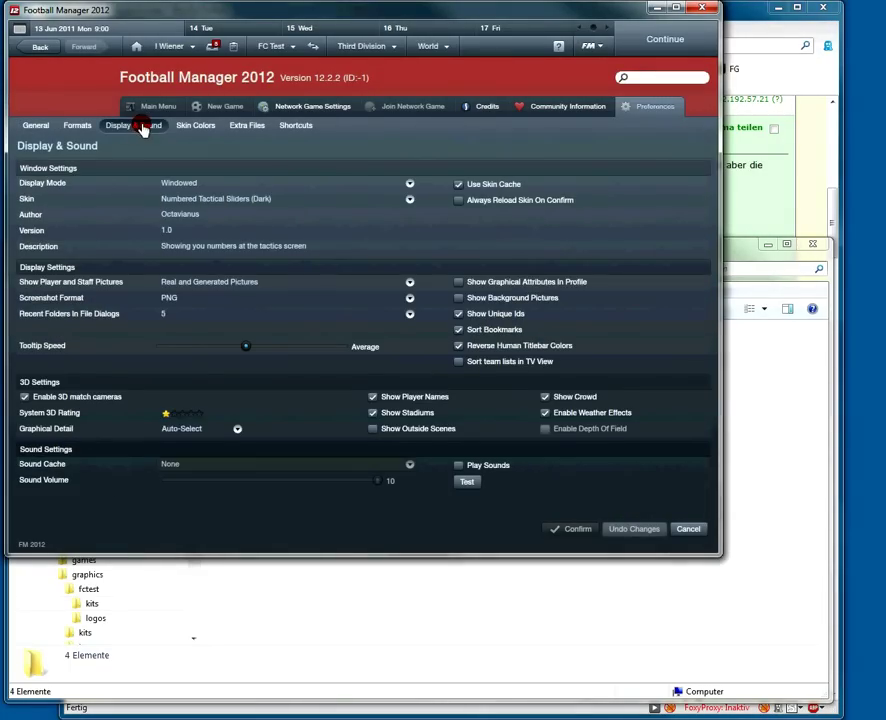
Untick Use Skin Cache, tick Always Reload Skin On Confirm, and reload the skin.
{"action": "left_click", "coordinate": [462, 316]}
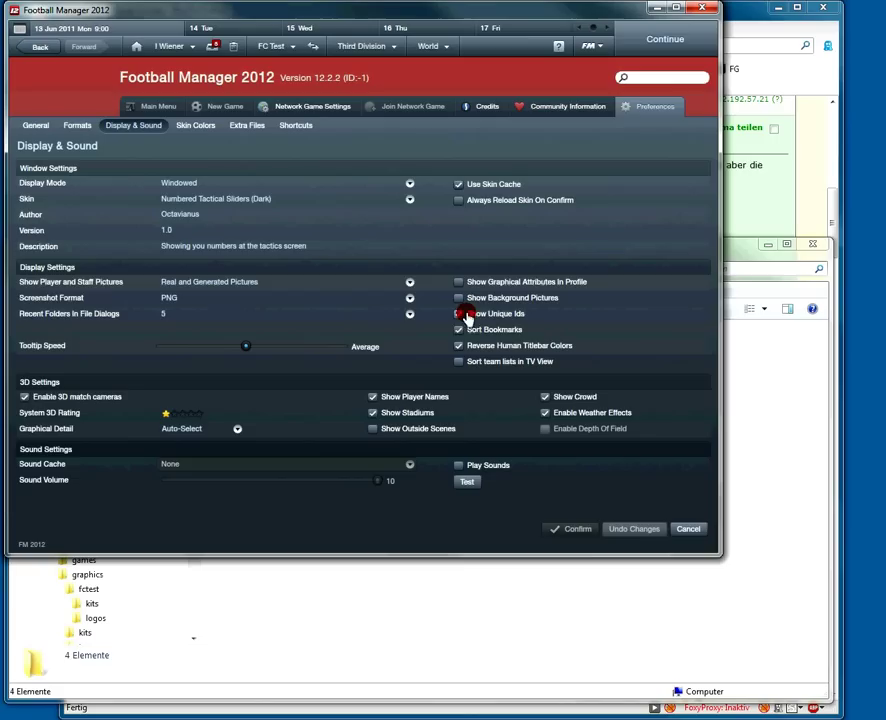
{"action": "left_click", "coordinate": [463, 185]}
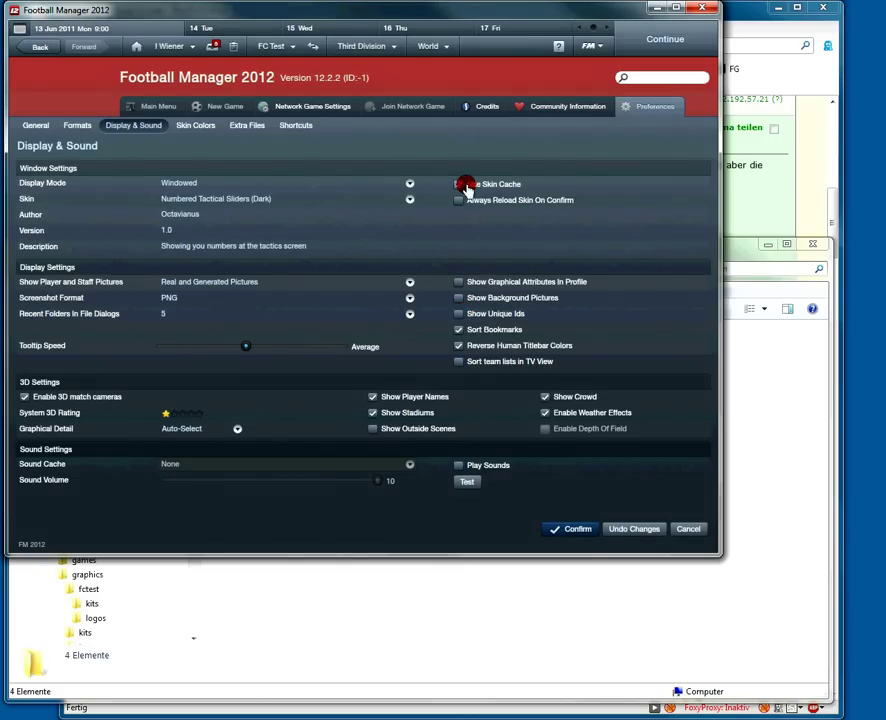
{"action": "left_click", "coordinate": [461, 201]}
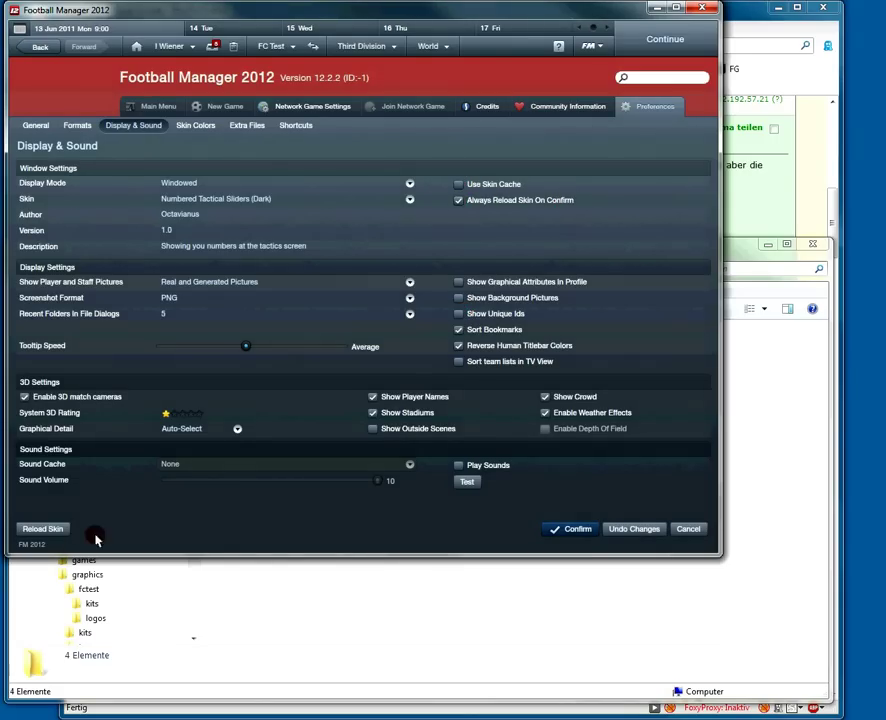
{"action": "left_click", "coordinate": [60, 537]}
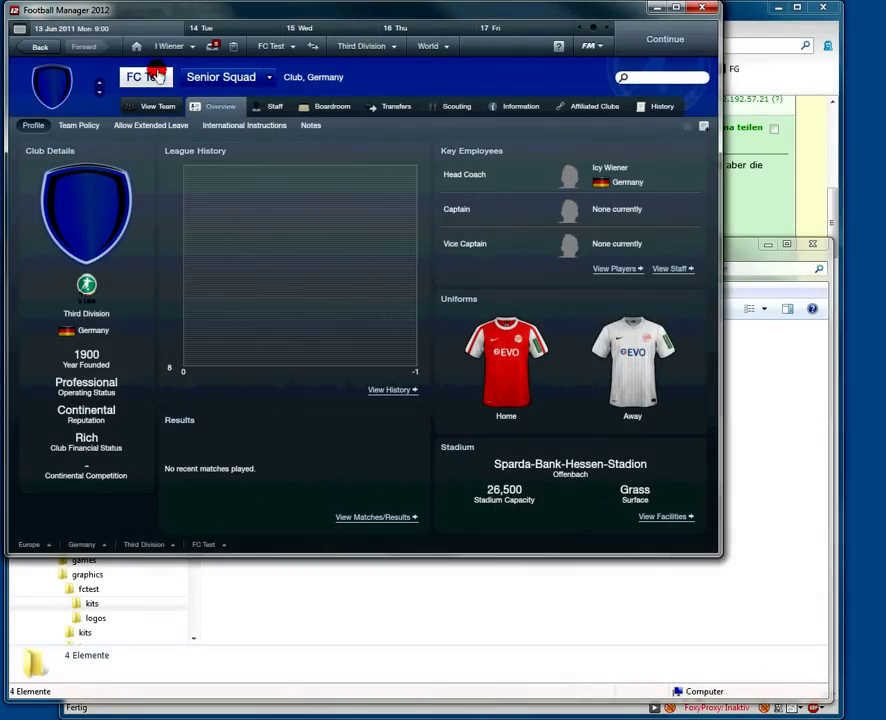
Go back from the kits folder to FC Test's overview showing the red home and white away kits.
{"action": "left_click", "coordinate": [776, 508]}
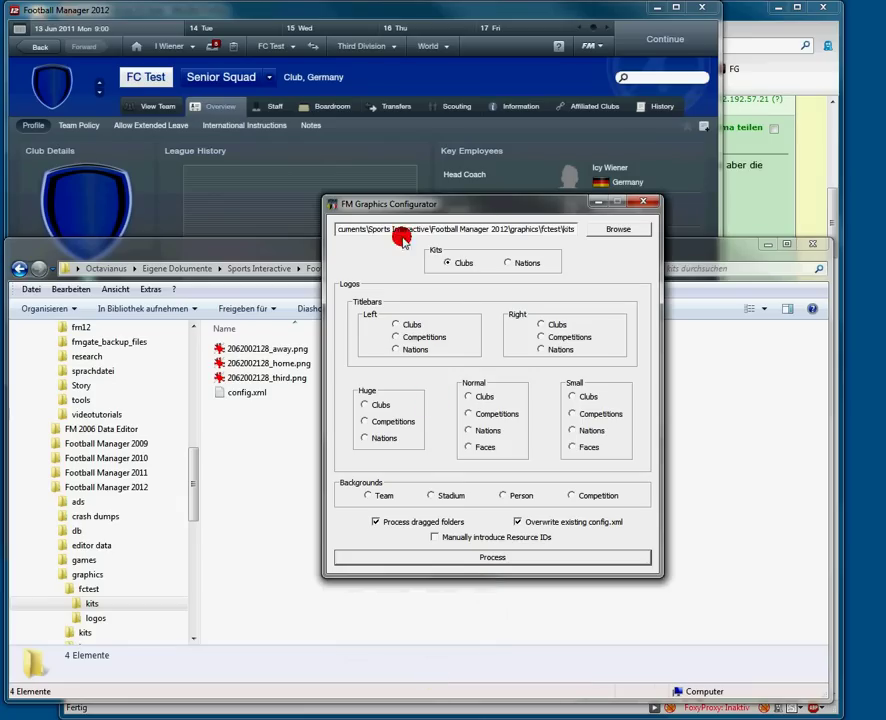
{"action": "left_click", "coordinate": [441, 264]}
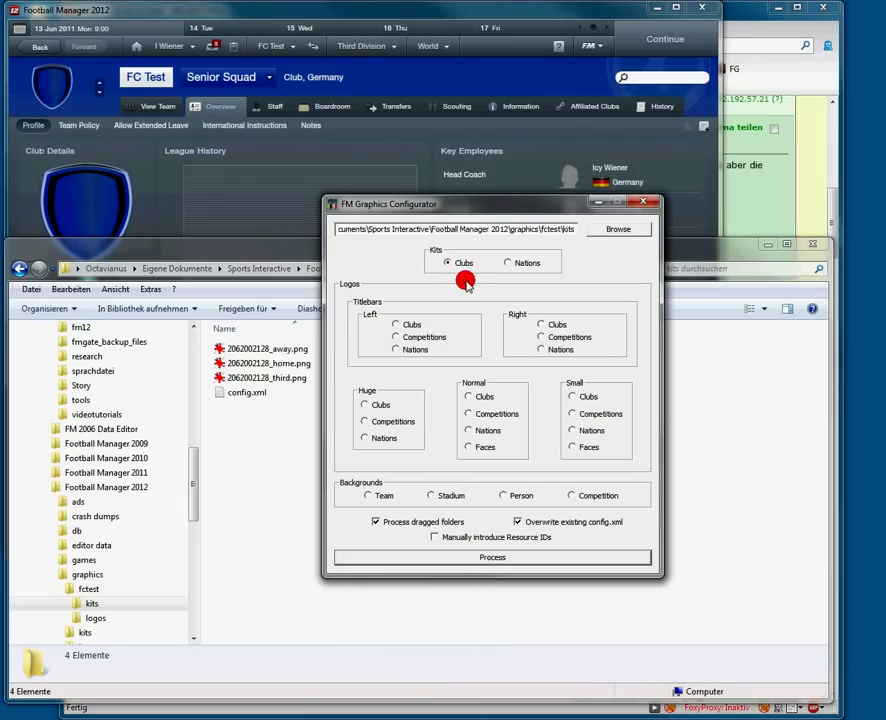
{"action": "left_click", "coordinate": [283, 552]}
{"action": "left_click", "coordinate": [348, 150]}
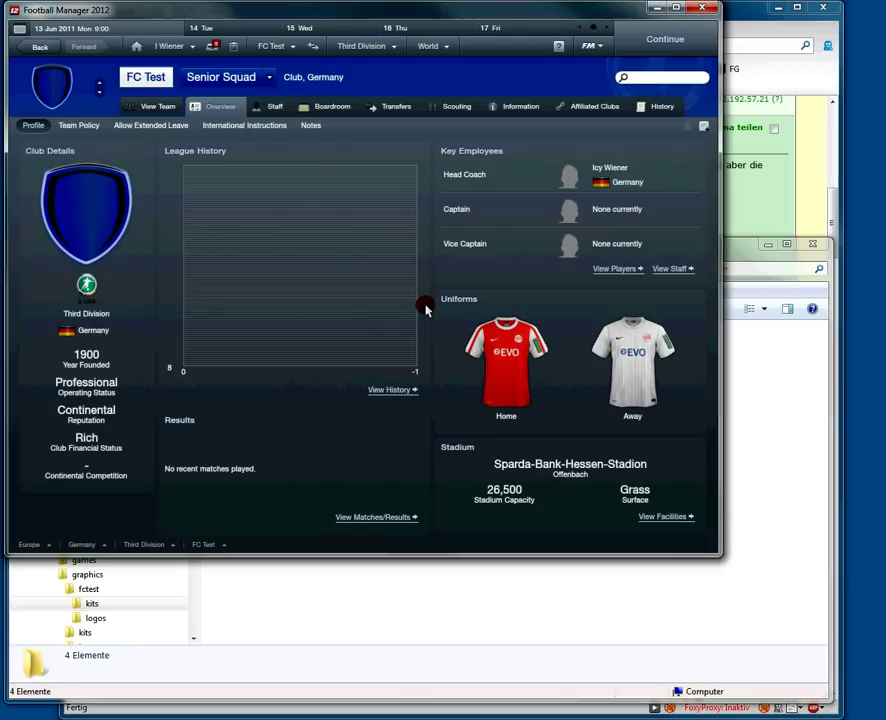